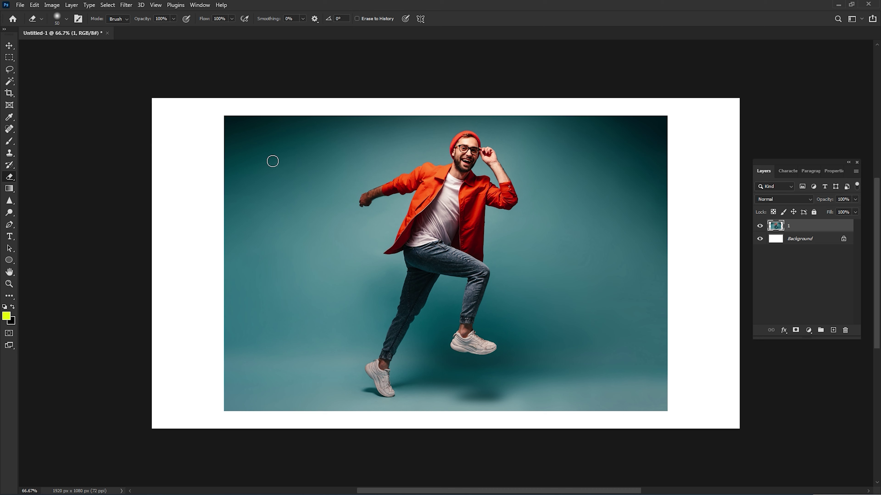
Erase a band of teal backdrop left of the man, compare against the white layer, then select Background
mouse_move(273, 161)
mouse_down()
mouse_move(398, 208)
mouse_move(403, 177)
mouse_move(332, 216)
mouse_move(343, 182)
mouse_move(264, 250)
mouse_move(319, 184)
mouse_move(274, 229)
mouse_move(334, 199)
mouse_up()
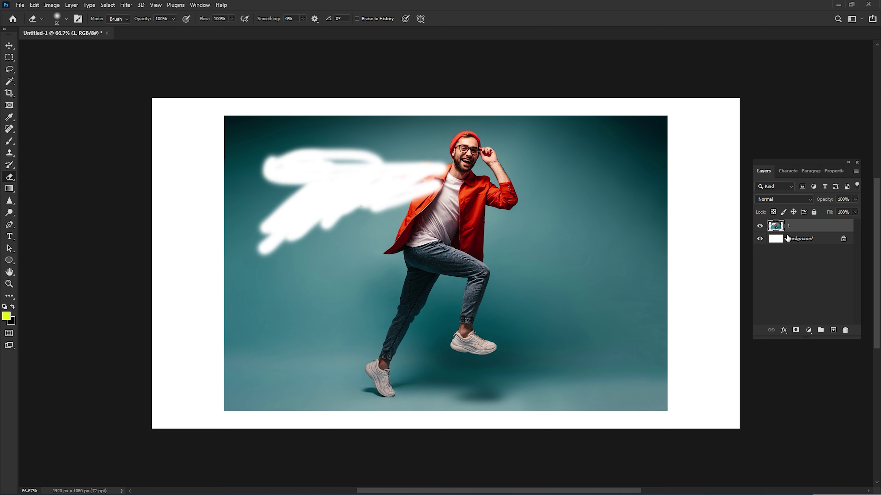
click(760, 240)
click(759, 240)
click(759, 239)
click(759, 239)
click(797, 240)
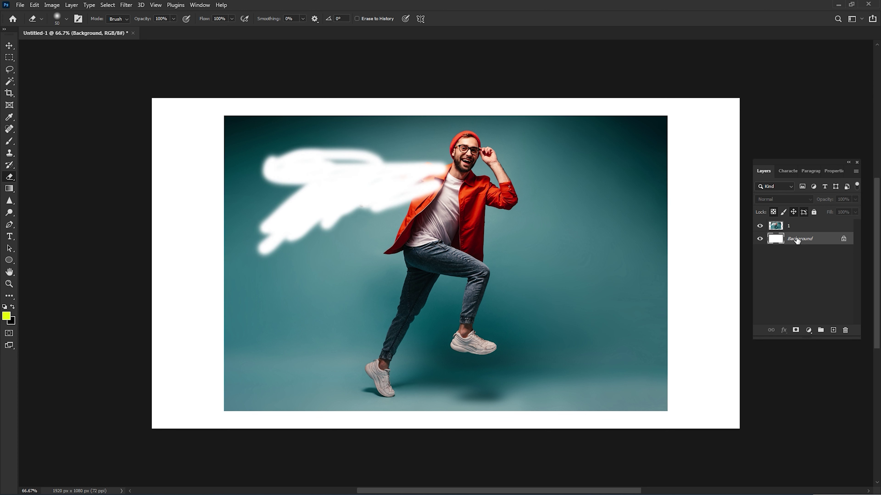
Fill the Background layer with orange ff7e00 as the foreground colour
click(6, 316)
drag(165, 170, 159, 183)
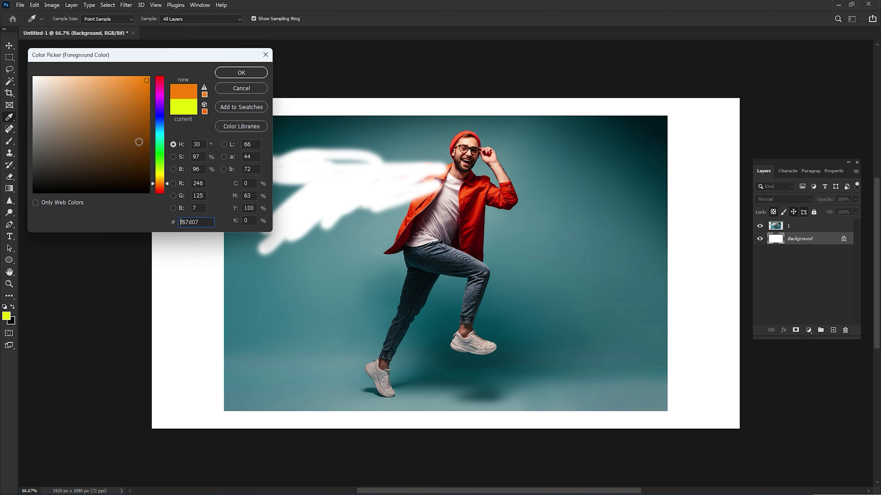
drag(139, 142, 150, 76)
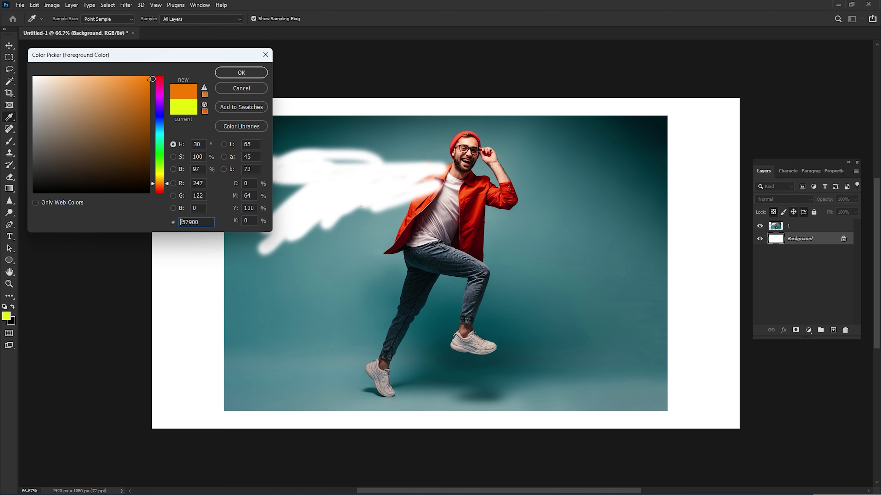
click(229, 73)
key(e)
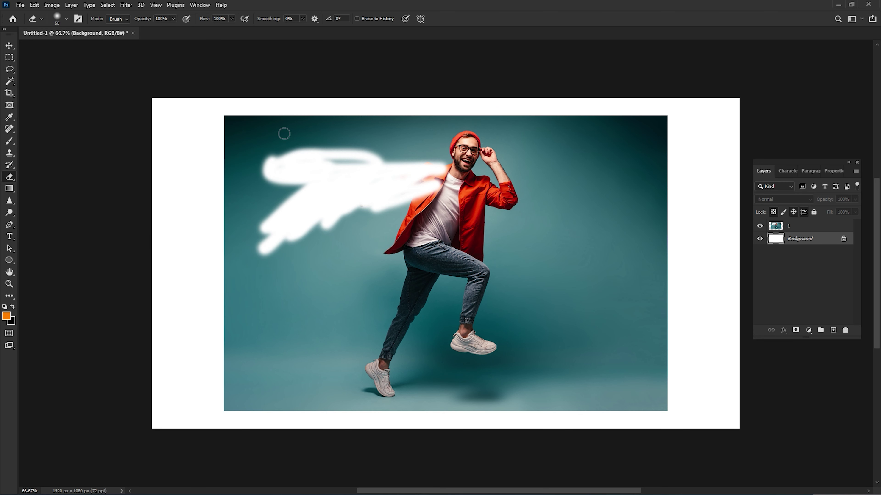
key(alt+BackSpace)
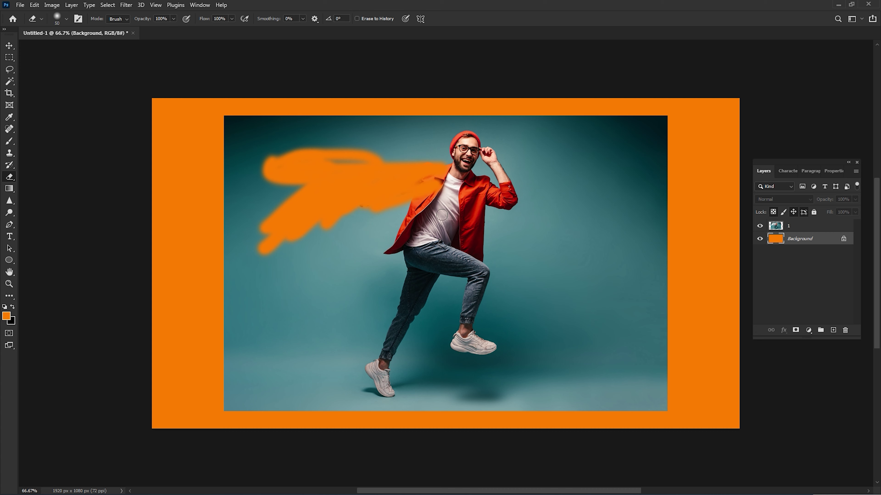
On layer 1, erase the area above the man's head and over both his shoes
click(790, 227)
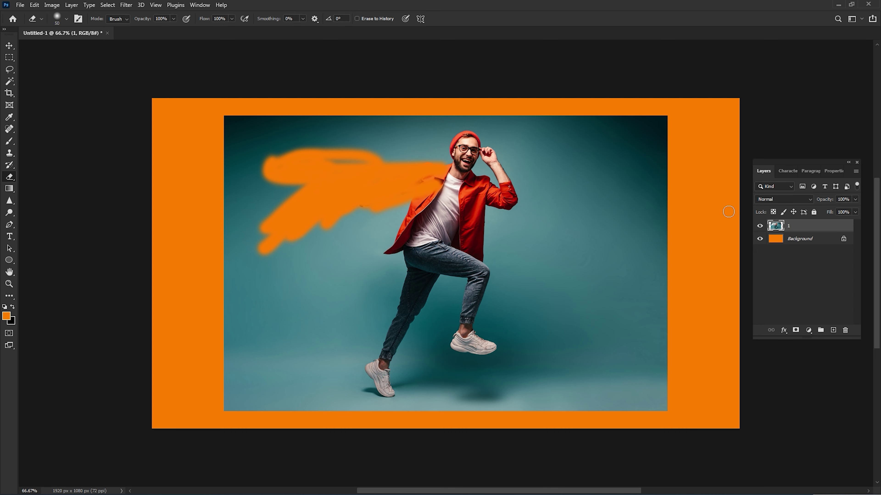
mouse_move(461, 140)
mouse_down()
mouse_move(477, 121)
mouse_move(415, 154)
mouse_up()
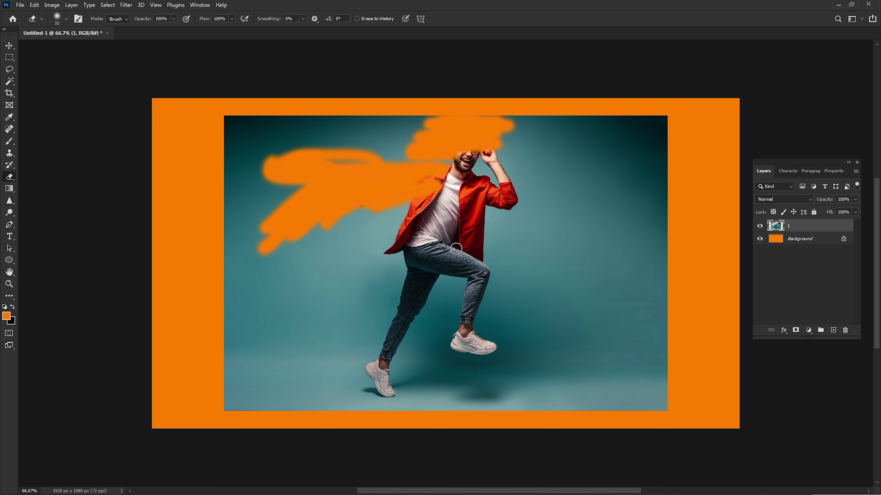
drag(459, 341, 474, 338)
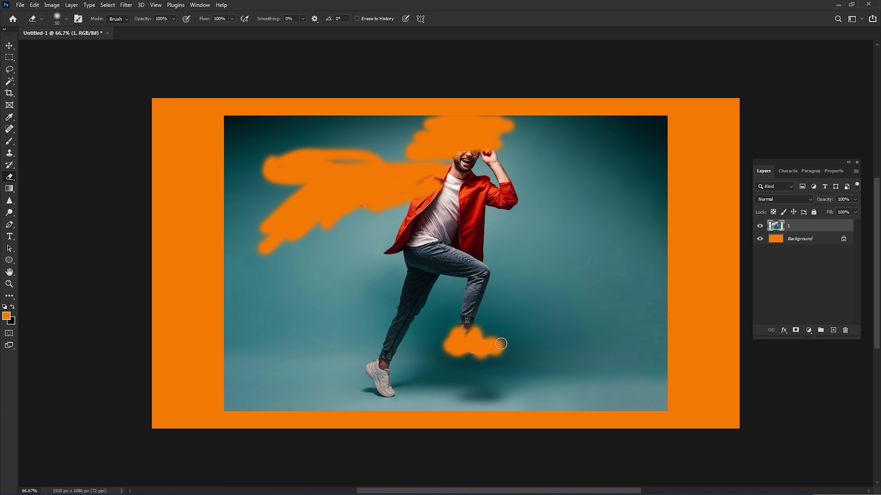
drag(474, 338, 499, 345)
drag(388, 366, 379, 386)
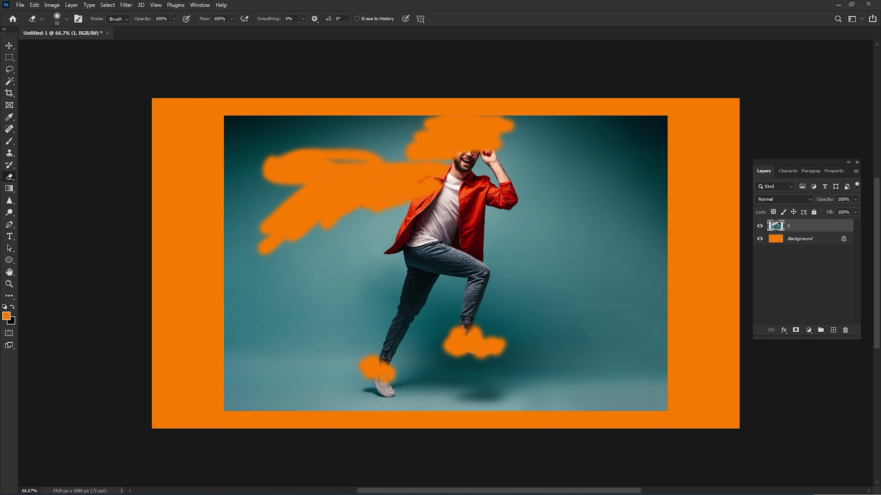
drag(378, 387, 399, 394)
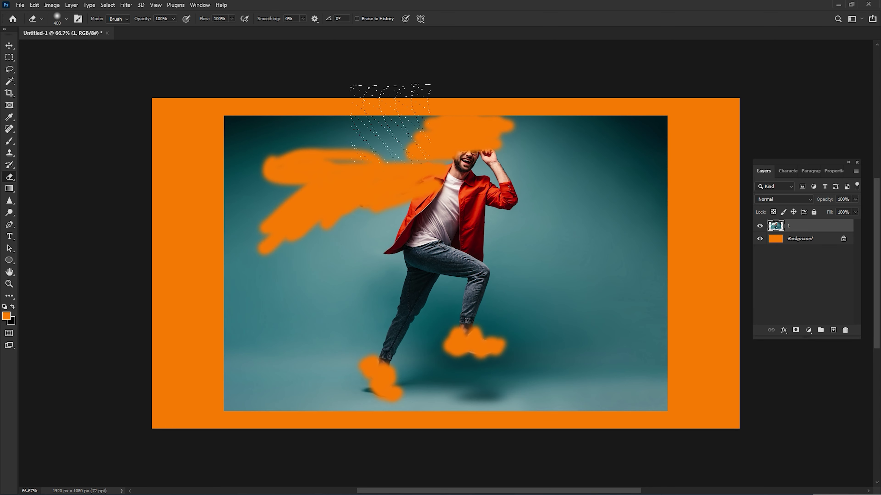
Erase the upper-left backdrop with a 400 px brush, then use an 80 px brush for lower-left horizontal strokes
mouse_move(391, 123)
mouse_down()
mouse_move(233, 243)
mouse_move(309, 255)
mouse_up()
key(bracketleft)
key(bracketleft)
key(bracketleft)
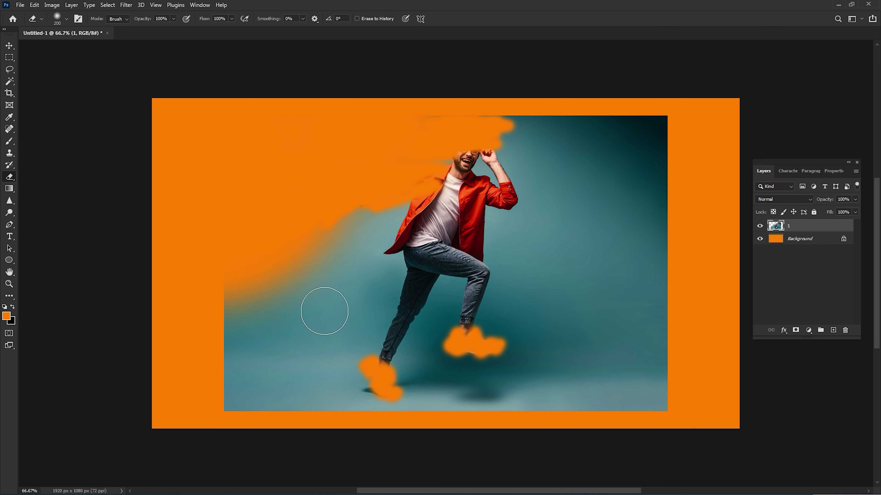
key(bracketleft)
key(bracketleft)
key(bracketleft)
key(bracketleft)
key(bracketleft)
key(bracketleft)
key(bracketleft)
key(bracketleft)
key(bracketleft)
key(bracketleft)
mouse_move(298, 343)
mouse_down()
mouse_move(316, 338)
mouse_move(304, 329)
mouse_move(340, 317)
mouse_move(275, 334)
mouse_move(271, 348)
mouse_move(300, 352)
mouse_move(255, 364)
mouse_move(312, 373)
mouse_move(292, 382)
mouse_move(326, 386)
mouse_up()
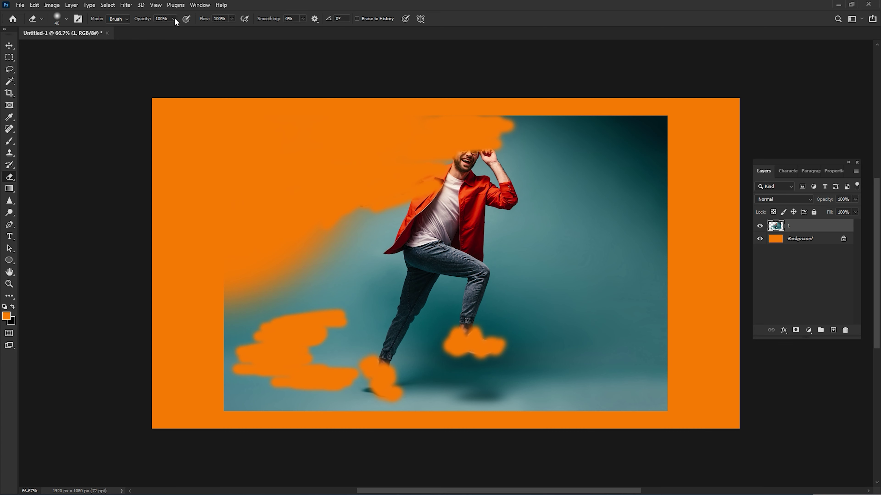
Erase a zigzag and a diagonal stroke on the right backdrop, then lower eraser opacity to 47%
click(173, 20)
drag(532, 314, 642, 352)
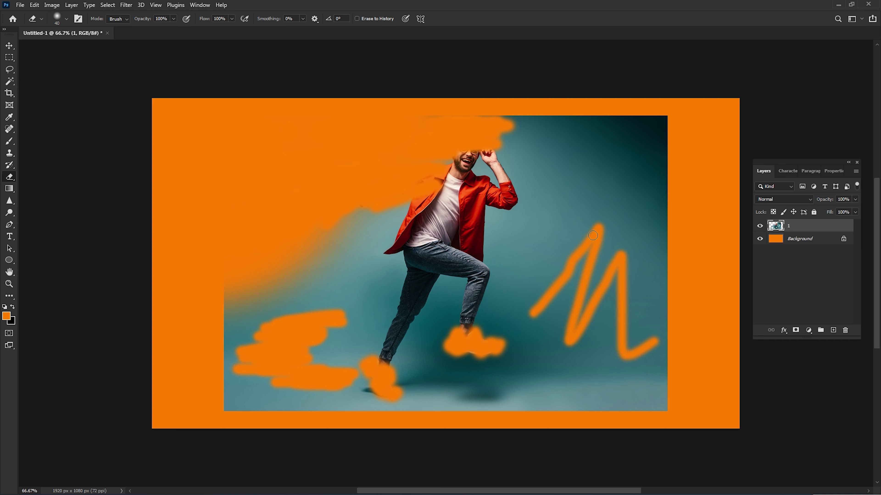
drag(534, 248, 597, 205)
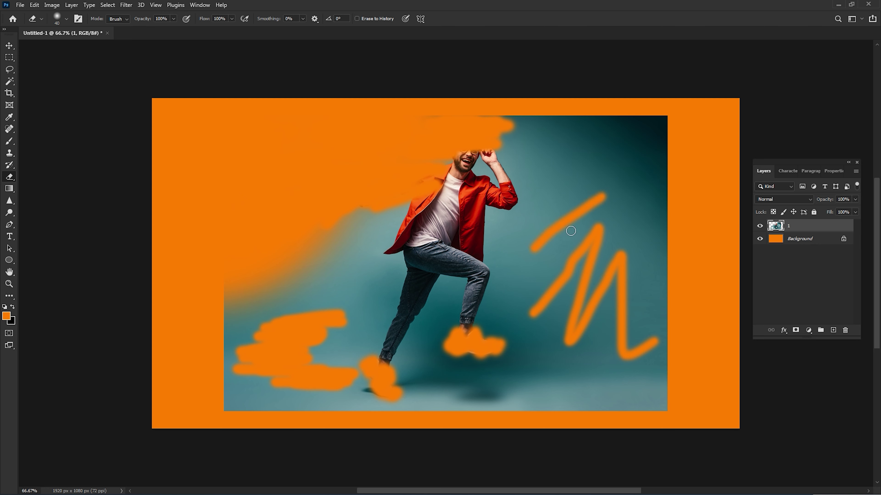
click(173, 20)
click(415, 9)
With an 80 px eraser, partly erase an upper-right backdrop band and the man's knee and legs
key(bracketright)
key(bracketright)
key(bracketright)
drag(677, 157, 574, 158)
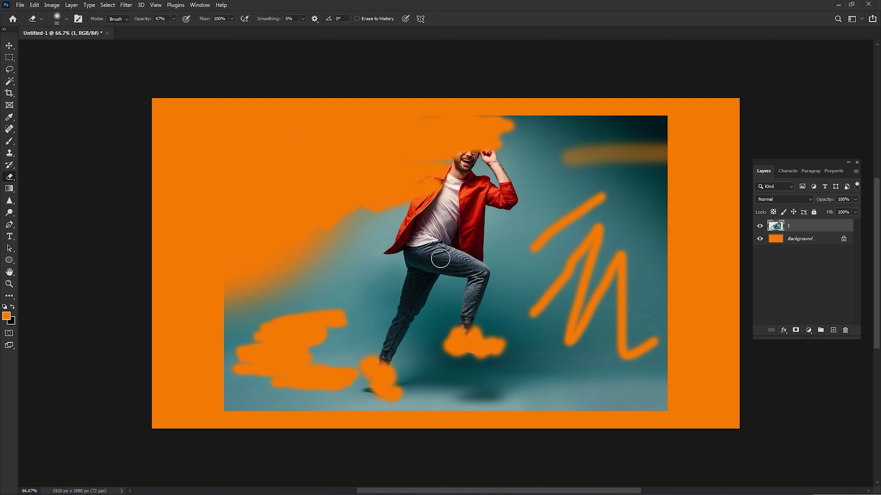
drag(499, 263, 479, 281)
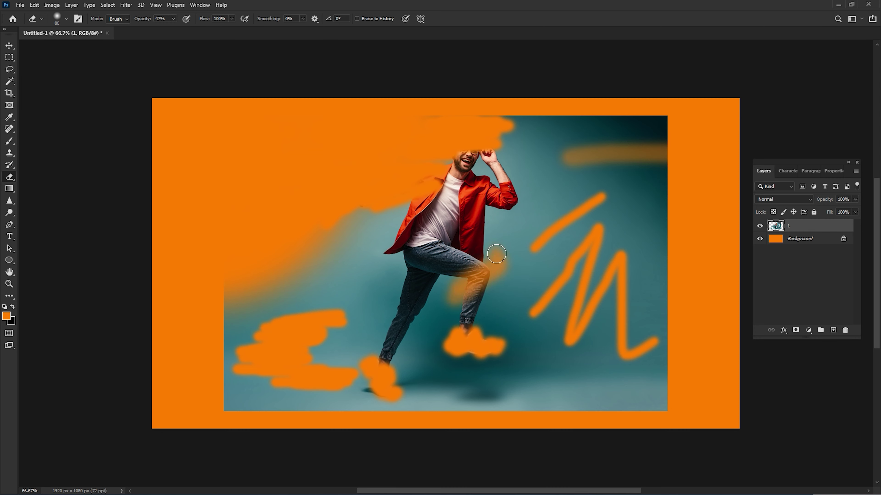
drag(495, 254, 451, 285)
mouse_move(515, 274)
mouse_down()
mouse_move(452, 305)
mouse_move(478, 305)
mouse_move(458, 318)
mouse_up()
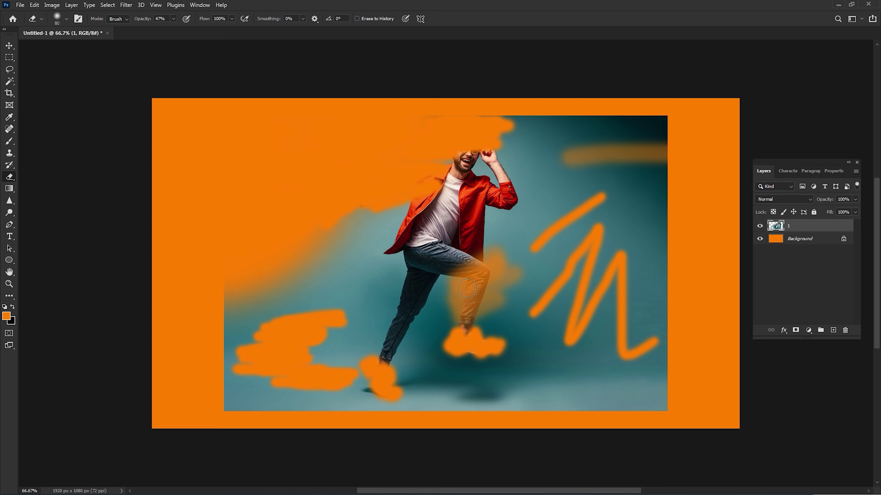
drag(479, 284, 465, 325)
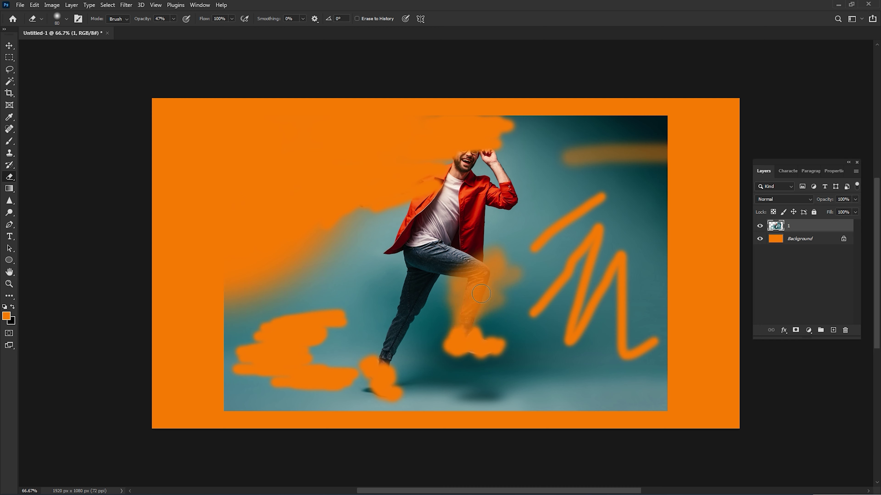
drag(482, 260, 462, 330)
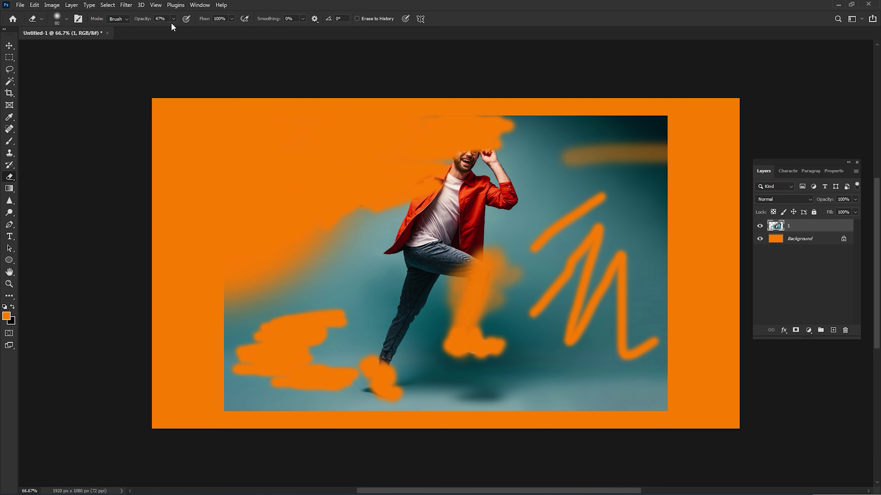
drag(419, 287, 389, 339)
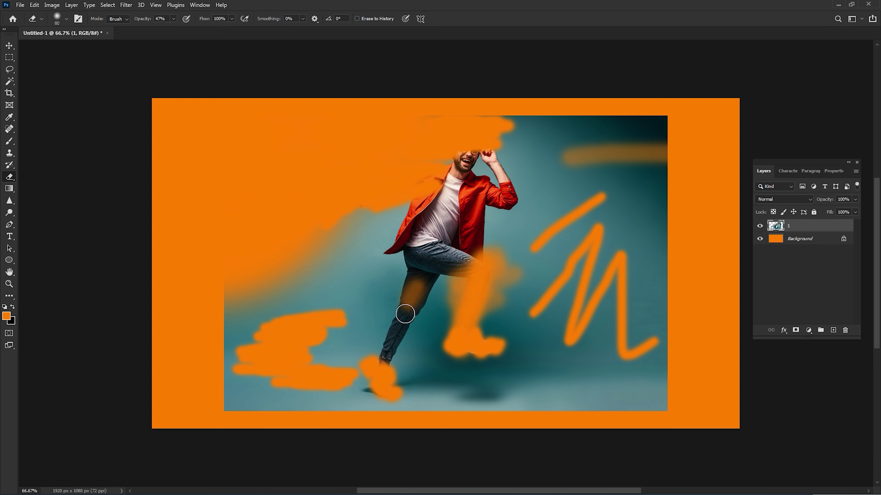
At 50% eraser opacity, half-erase the shirt, jacket and hip, then return opacity to 100%
click(166, 17)
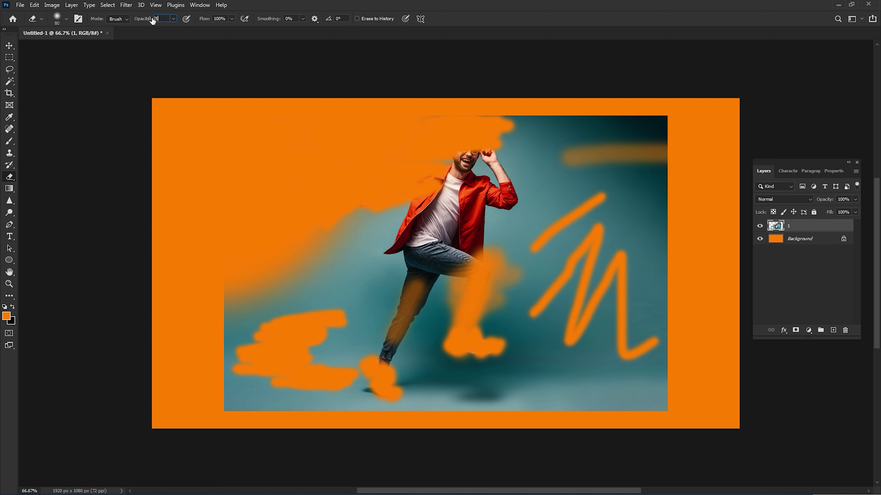
text(0)
key(Return)
drag(485, 205, 391, 251)
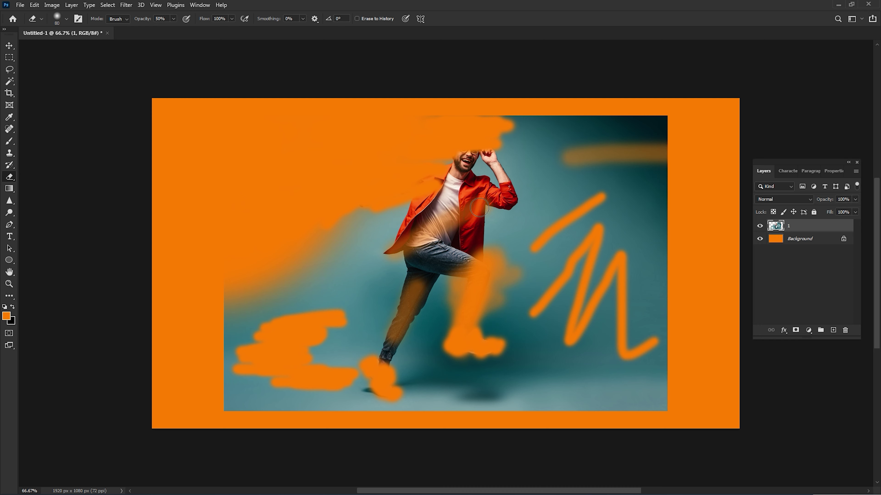
drag(471, 203, 393, 254)
mouse_move(444, 233)
mouse_down()
mouse_move(477, 204)
mouse_move(392, 250)
mouse_up()
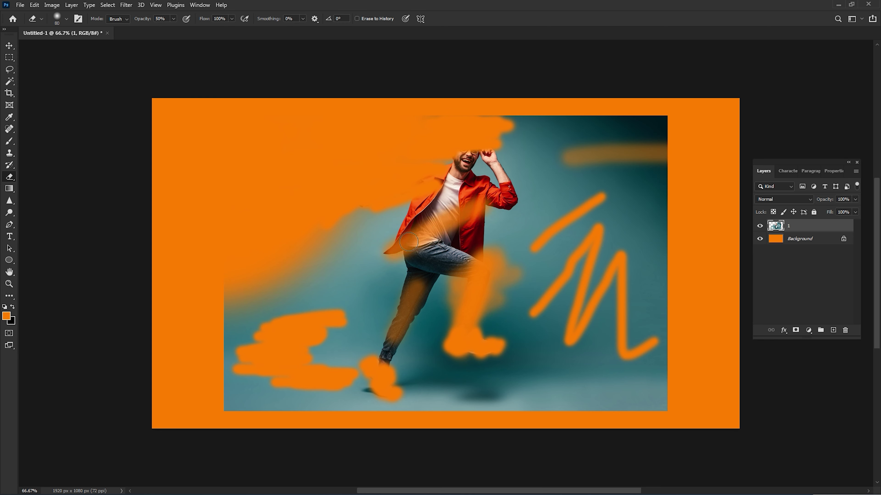
mouse_move(472, 212)
mouse_down()
mouse_move(421, 238)
mouse_move(462, 226)
mouse_move(413, 243)
mouse_move(465, 236)
mouse_move(395, 277)
mouse_move(468, 253)
mouse_move(427, 312)
mouse_move(392, 337)
mouse_move(385, 362)
mouse_move(385, 347)
mouse_up()
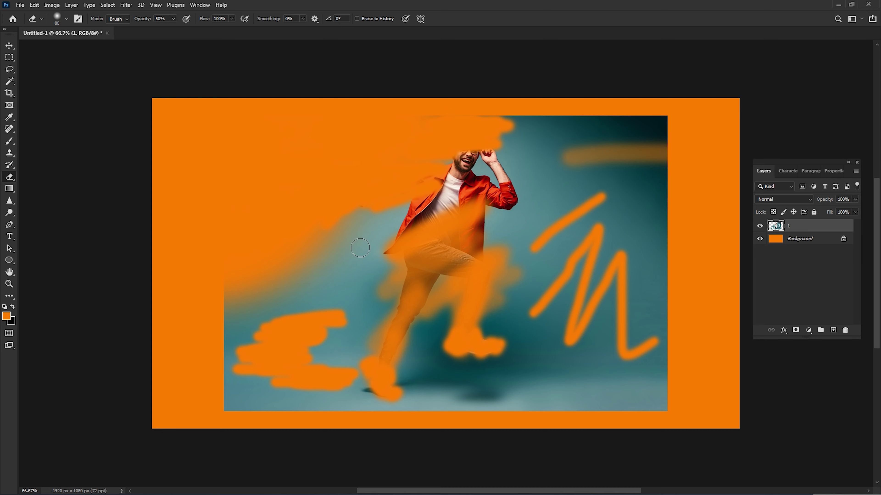
click(173, 18)
click(347, 16)
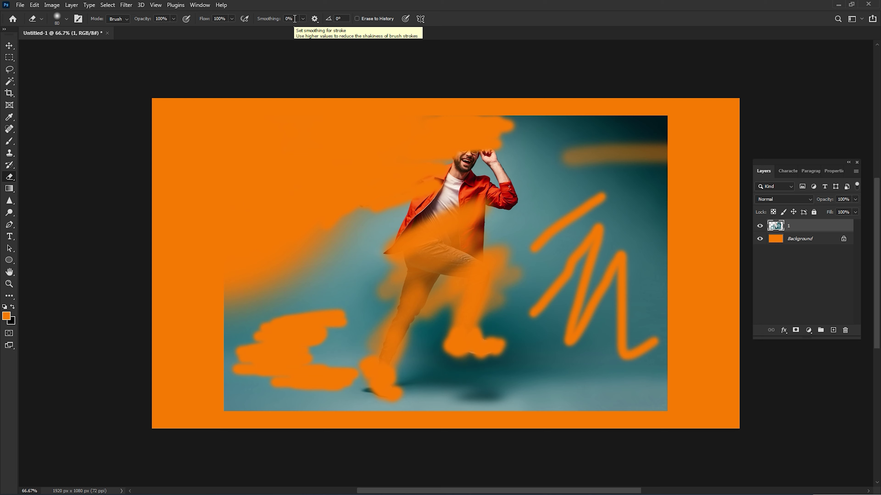
Erase solid strokes across the right backdrop, top right and lower photo, with smoothing at 20%
mouse_move(629, 198)
mouse_down()
mouse_move(641, 199)
mouse_move(651, 250)
mouse_move(604, 220)
mouse_up()
mouse_move(609, 170)
mouse_down()
mouse_move(553, 181)
mouse_move(561, 226)
mouse_up()
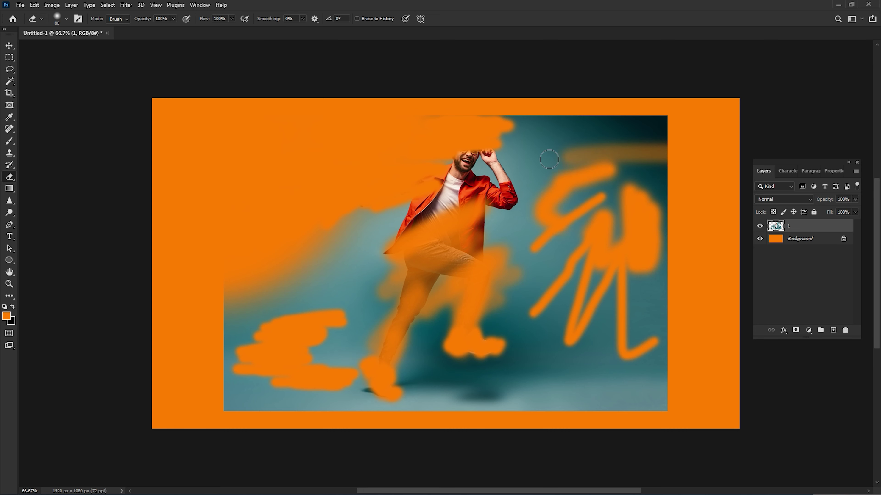
drag(543, 142, 634, 157)
click(292, 17)
text(20)
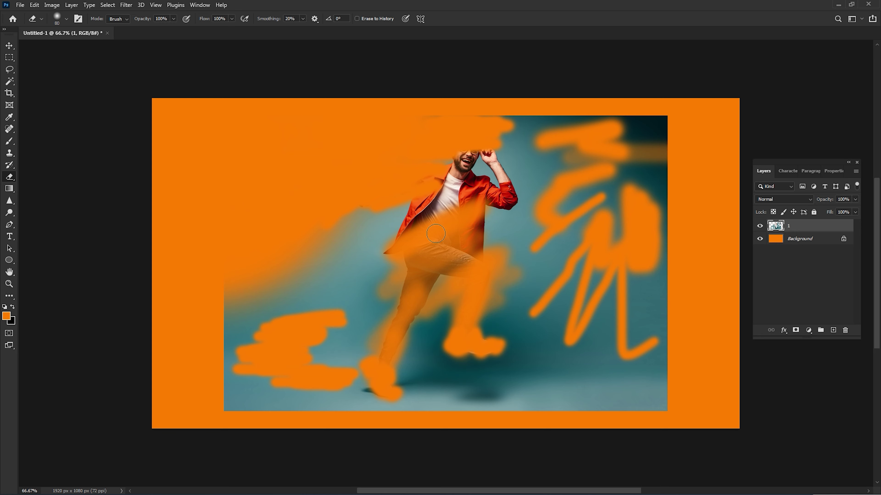
drag(636, 374, 462, 368)
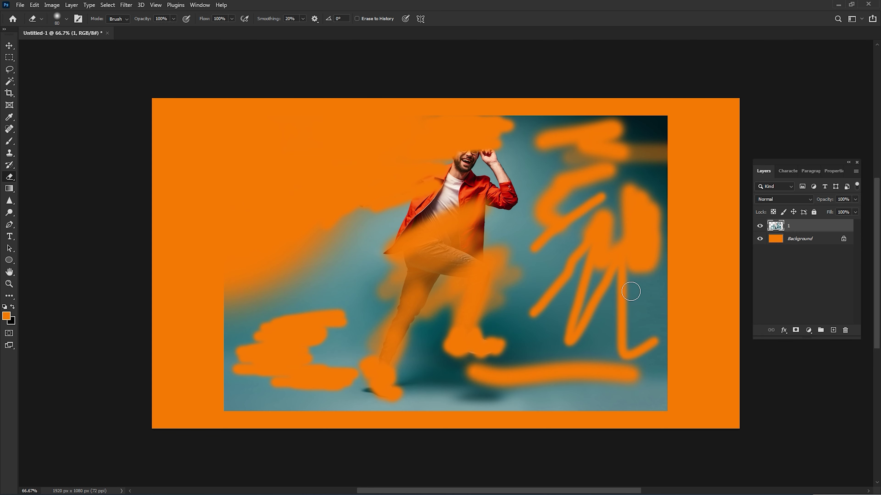
mouse_move(631, 291)
mouse_down()
mouse_move(468, 388)
mouse_move(430, 288)
mouse_move(569, 246)
mouse_move(534, 173)
mouse_move(322, 306)
mouse_up()
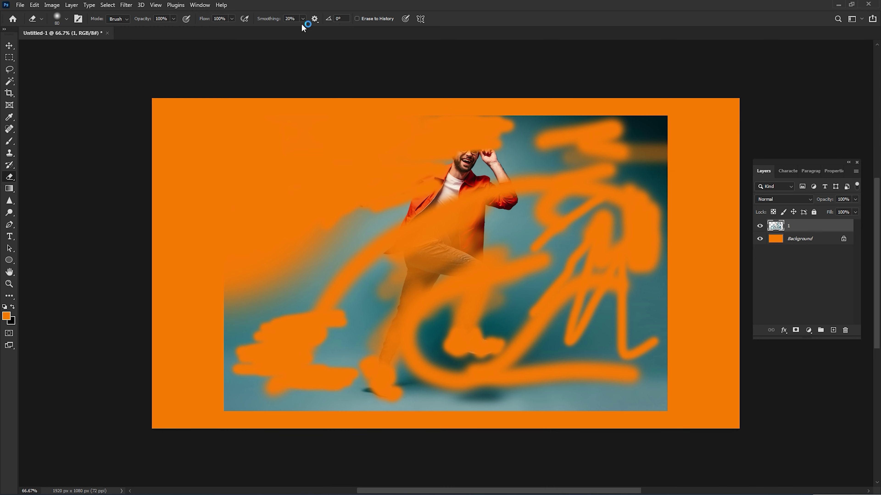
With 50% smoothing and a 40 px eraser, erase thin loops and lines across the bottom and middle
click(291, 18)
text(5)
key(bracketleft)
key(bracketleft)
key(bracketleft)
key(bracketleft)
drag(300, 398, 490, 398)
drag(645, 364, 644, 390)
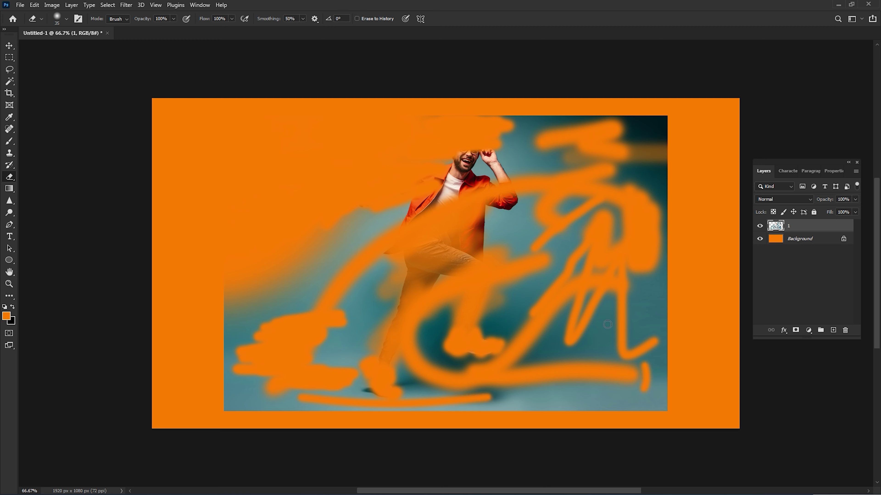
drag(622, 351, 548, 381)
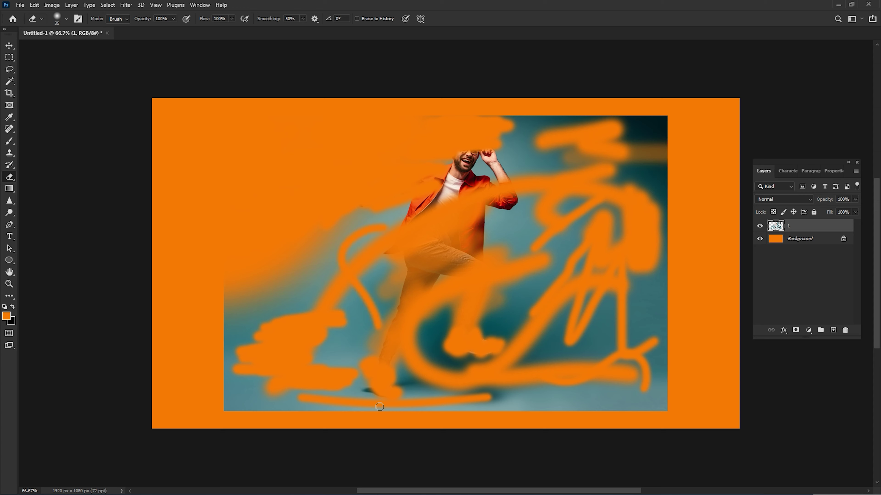
drag(388, 229, 379, 356)
drag(333, 310, 398, 313)
mouse_move(528, 311)
mouse_down()
mouse_move(551, 264)
mouse_move(517, 253)
mouse_move(586, 295)
mouse_move(527, 208)
mouse_up()
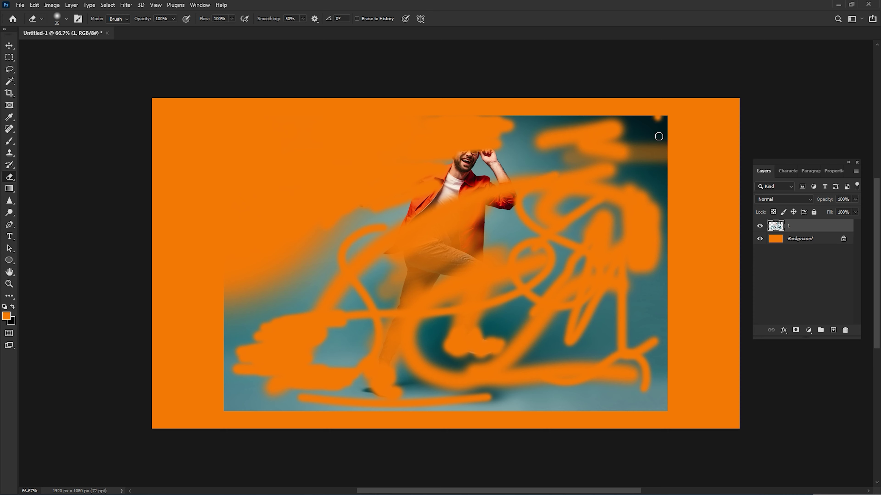
drag(655, 121, 660, 142)
click(759, 239)
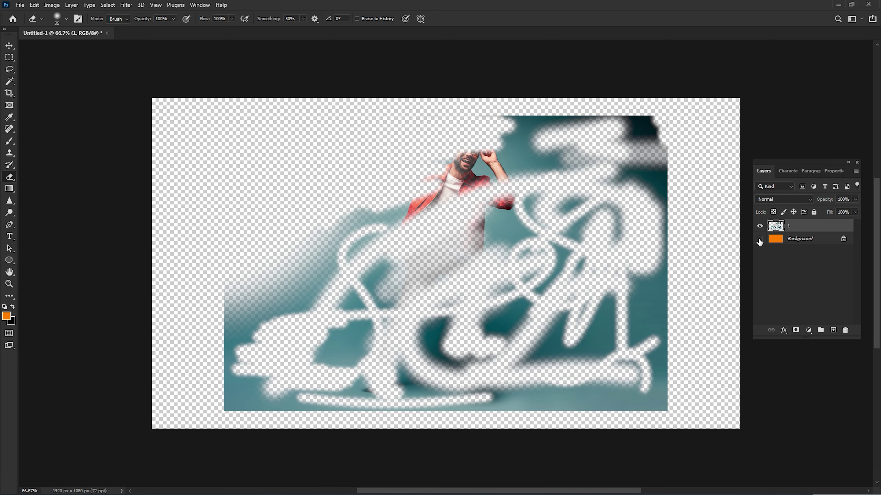
key(v)
mouse_move(472, 274)
mouse_down()
mouse_move(403, 330)
mouse_move(460, 258)
mouse_move(461, 271)
mouse_up()
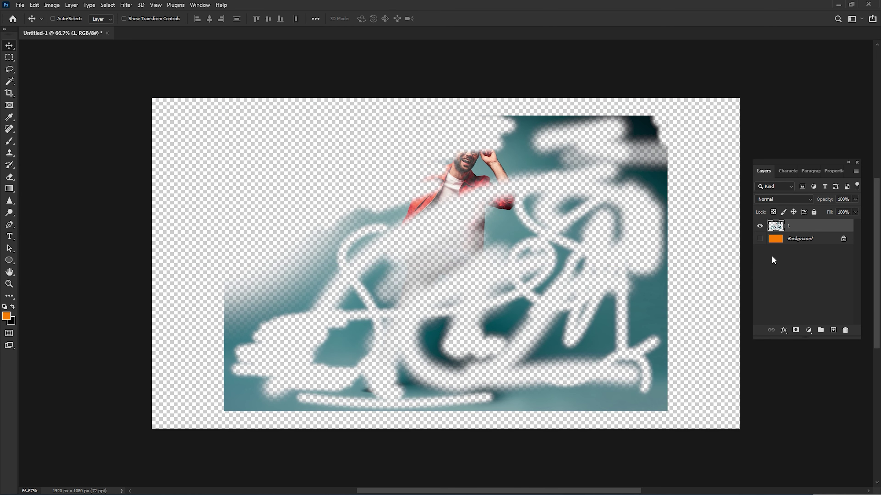
click(761, 239)
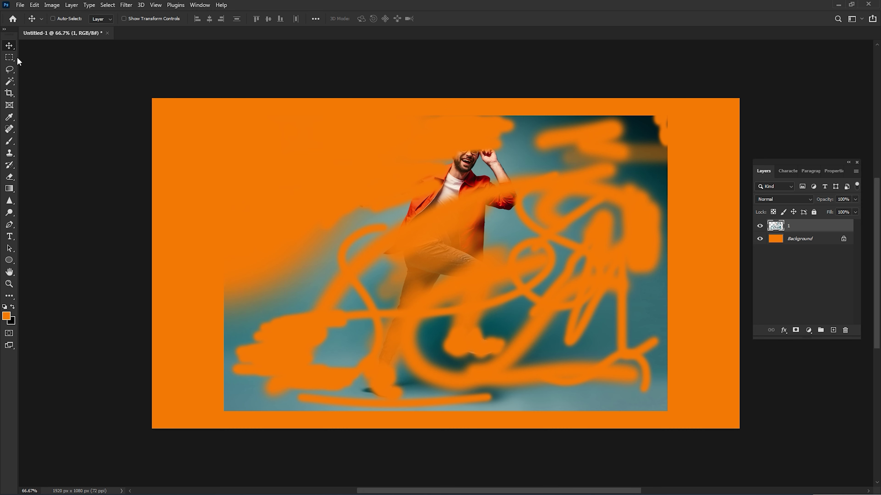
Fill a rectangular selection over the photo's left side with red on a new layer
click(9, 57)
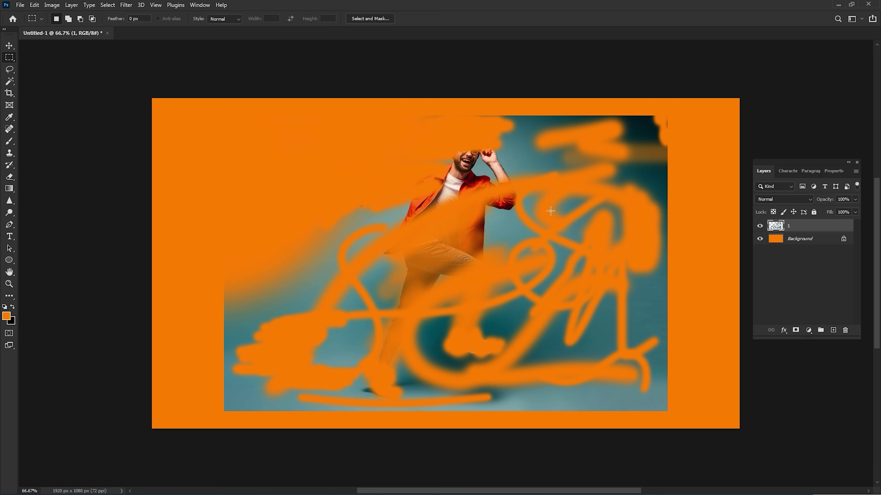
drag(236, 167, 381, 322)
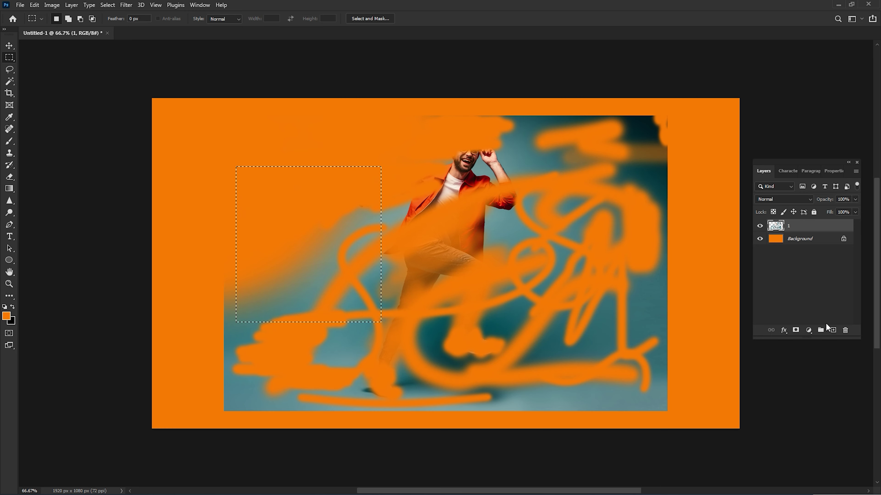
click(833, 330)
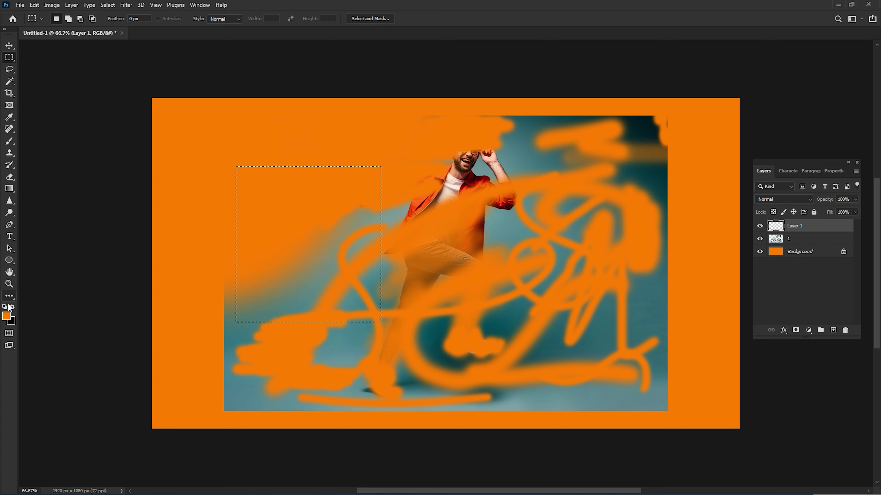
click(6, 316)
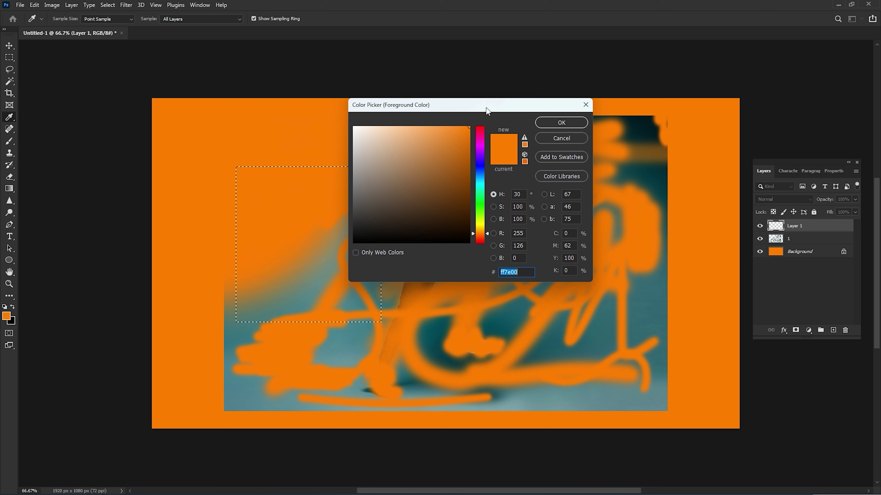
click(480, 134)
click(550, 122)
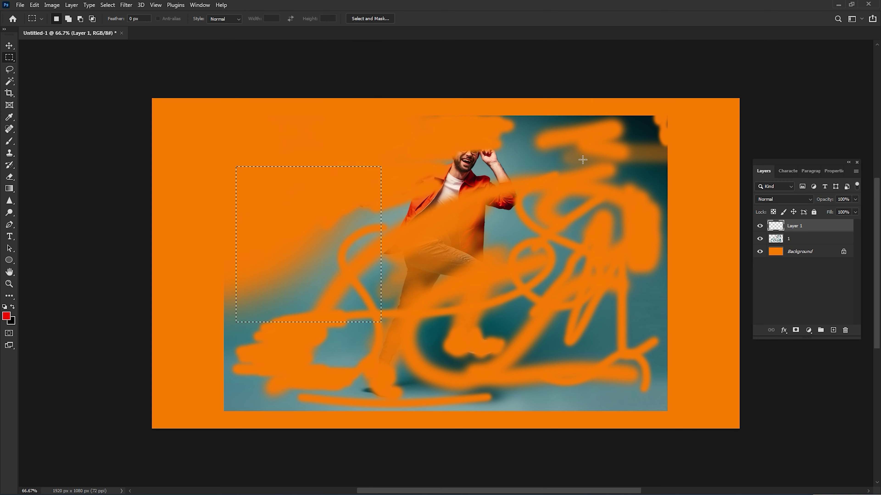
key(alt+BackSpace)
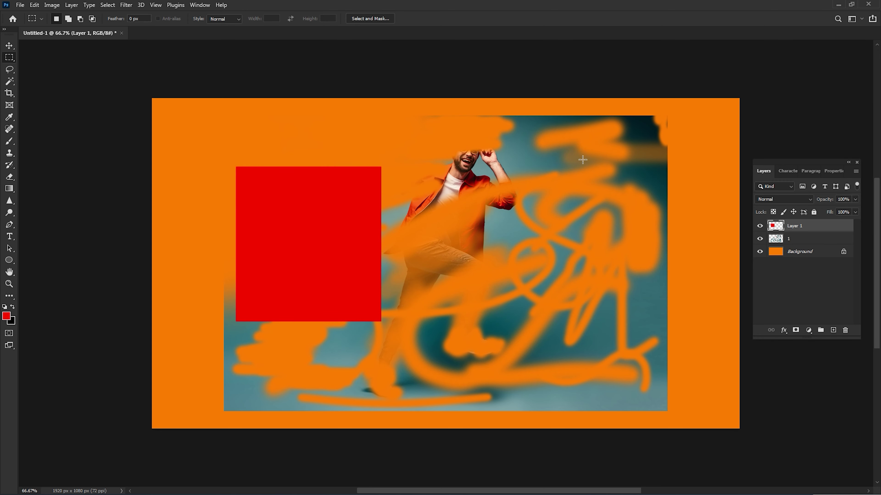
Move the red square right and down, then erase a small spot on it with the plain Eraser
click(9, 45)
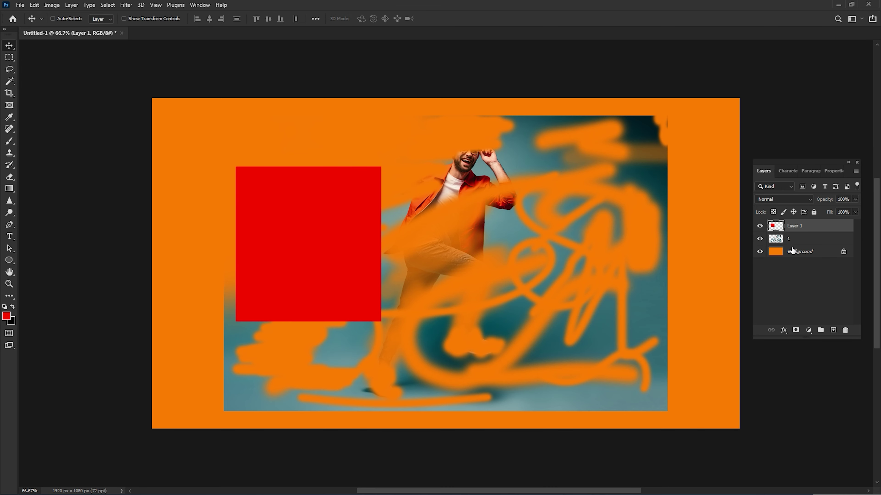
click(759, 226)
mouse_move(356, 225)
mouse_down()
mouse_move(462, 269)
mouse_move(398, 248)
mouse_up()
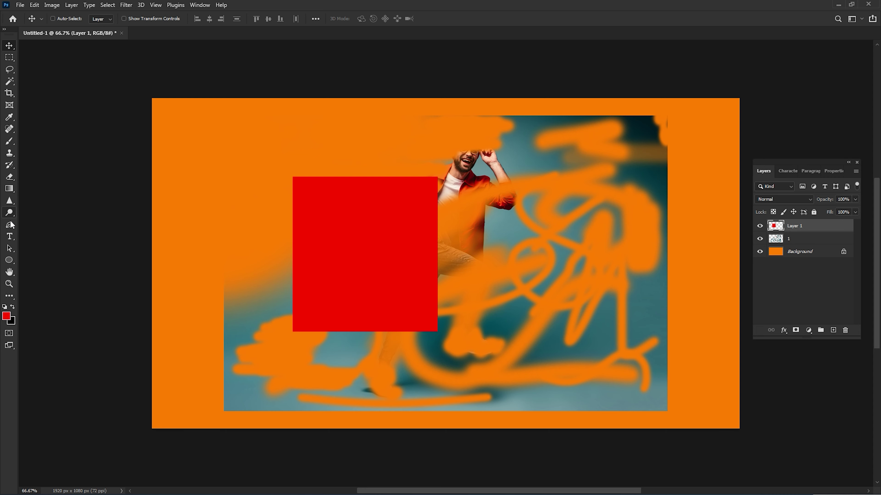
click(9, 177)
click(38, 176)
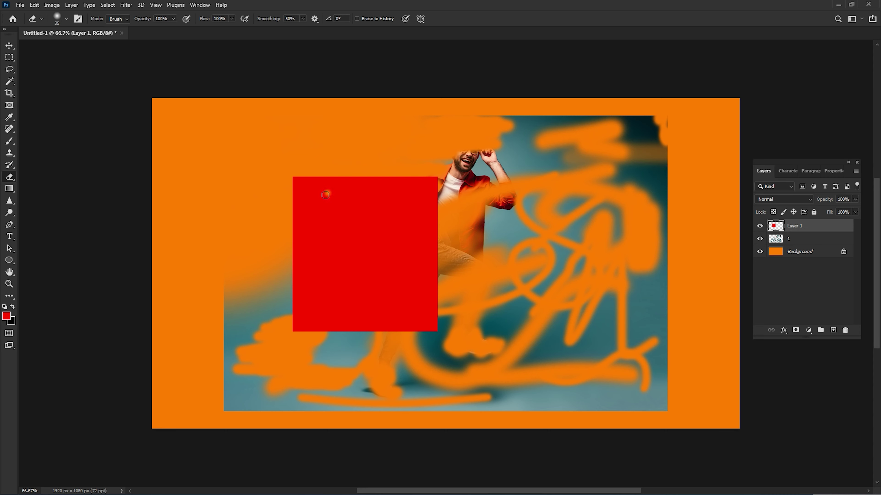
drag(326, 192, 338, 225)
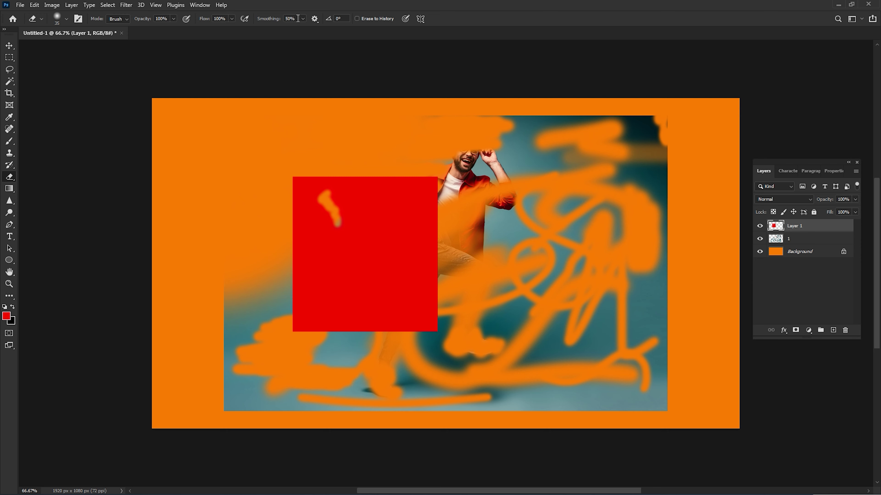
Set eraser smoothing to 0%, erase a zigzag across the square's lower part, and move it up
click(273, 20)
text(0)
key(Return)
mouse_move(364, 288)
mouse_down()
mouse_move(373, 312)
mouse_move(349, 297)
mouse_up()
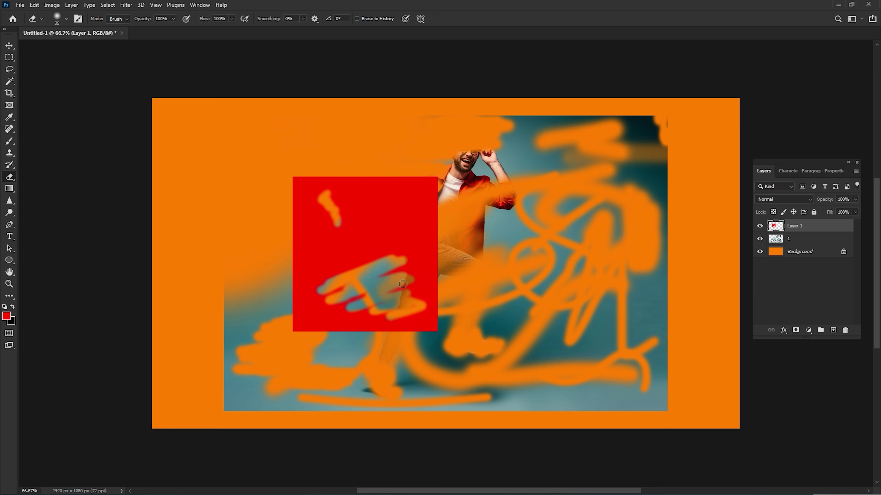
key(v)
drag(410, 347, 502, 221)
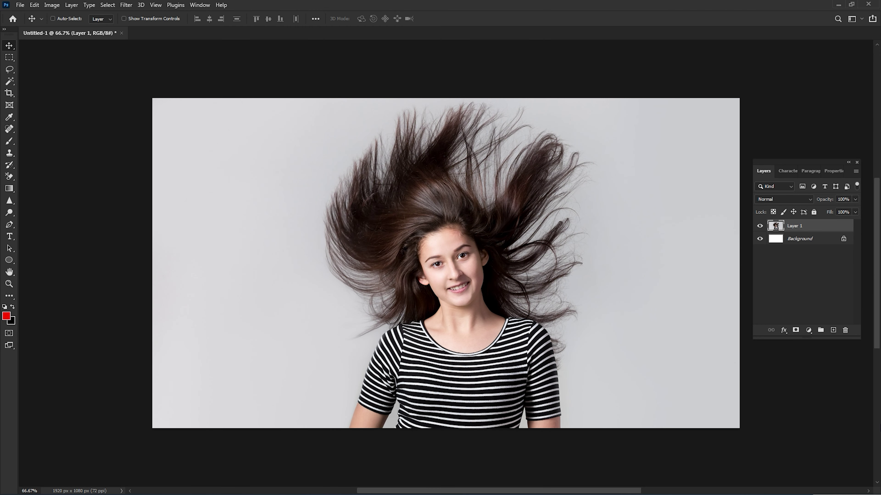
Pick the Background Eraser, then undo an accidental shift of the hair photo layer
click(12, 177)
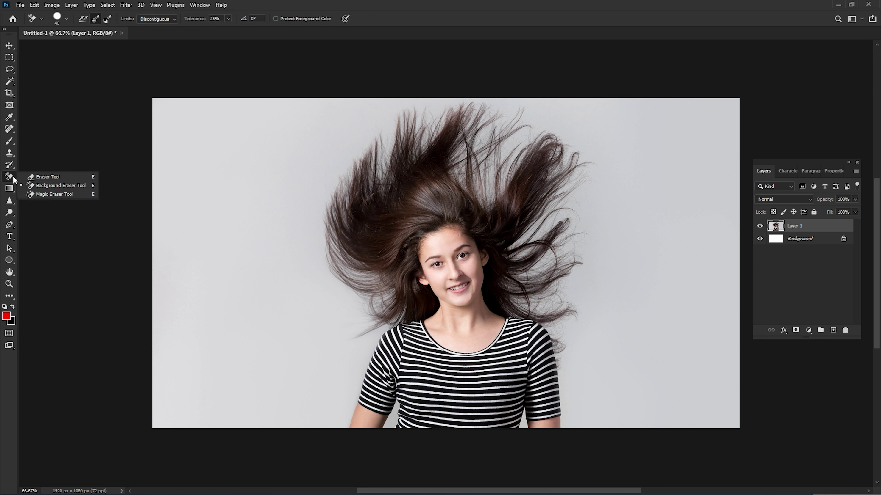
click(49, 185)
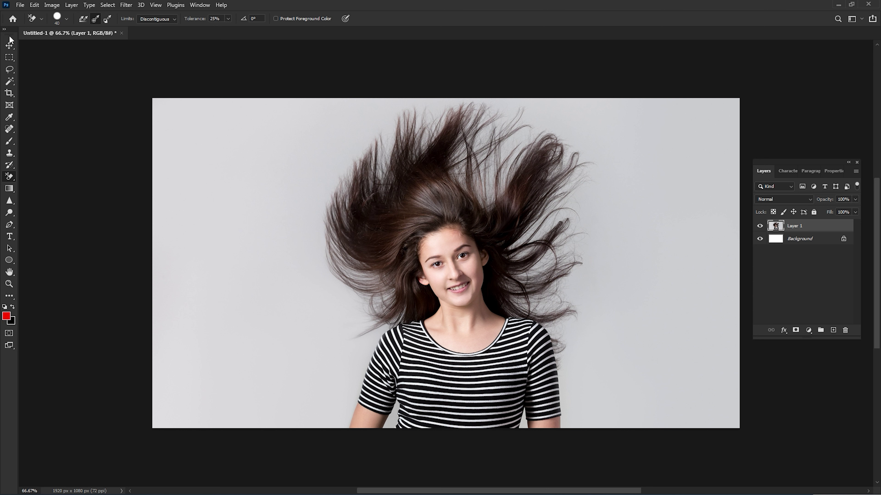
click(9, 45)
mouse_move(227, 206)
mouse_down()
mouse_move(230, 228)
mouse_move(284, 232)
mouse_up()
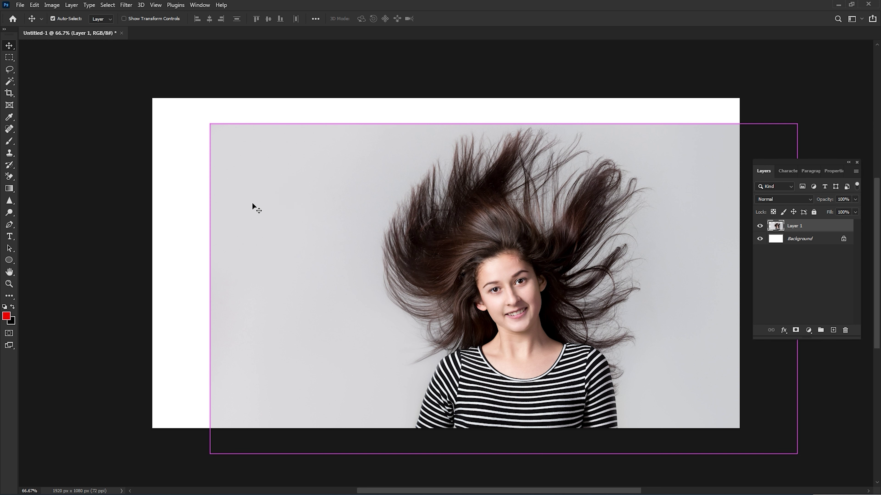
key(ctrl+z)
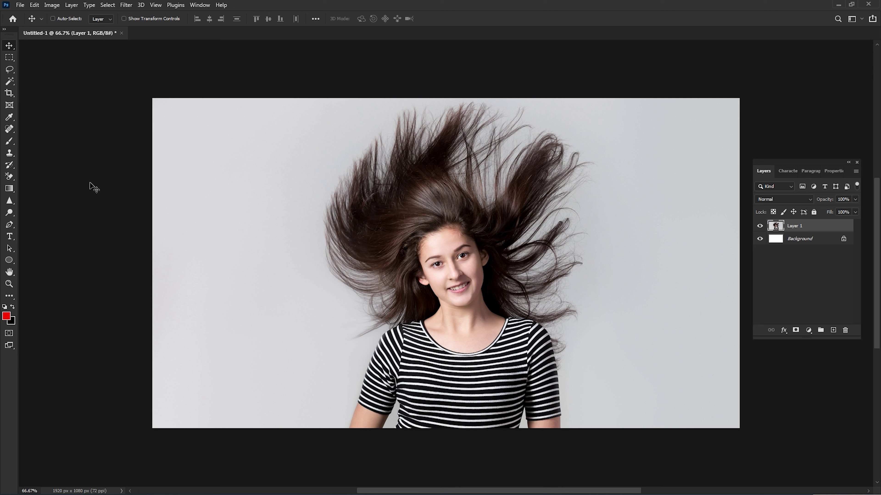
Reselect the Background Eraser Tool from the eraser tool group
click(9, 176)
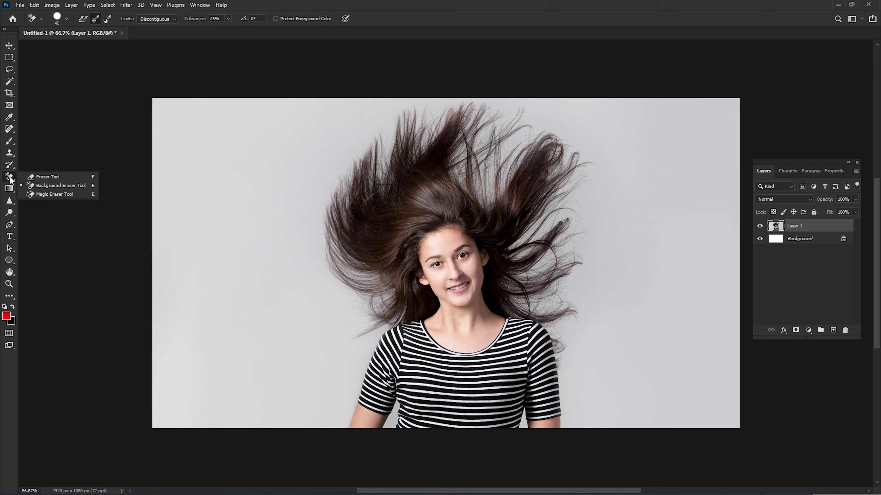
click(38, 185)
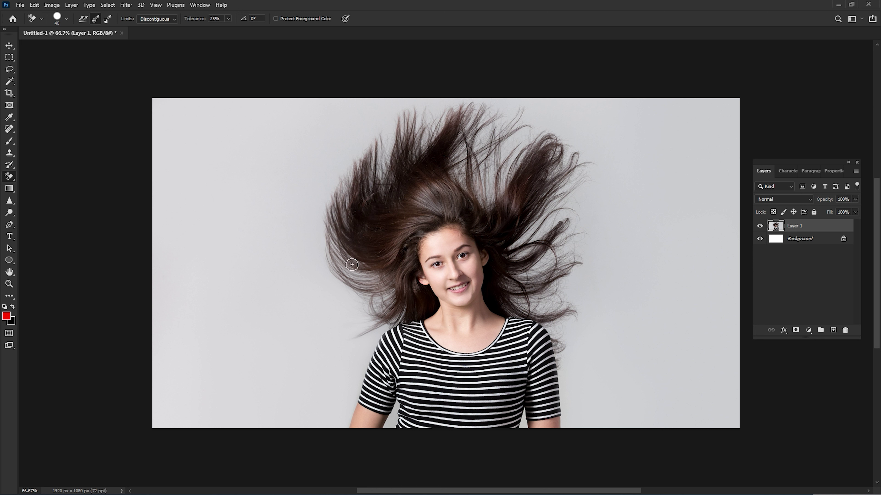
right_click(10, 180)
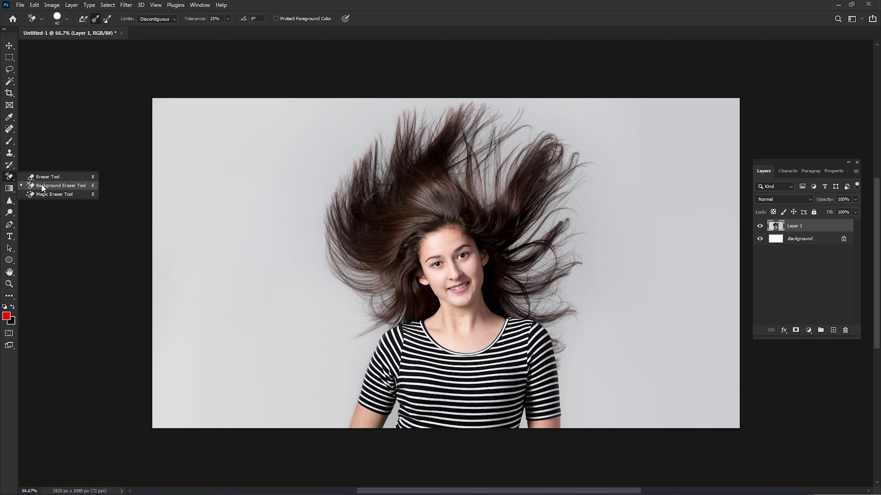
Set the Background Eraser to background-swatch sampling, Discontiguous limits and an 80 px brush
click(63, 186)
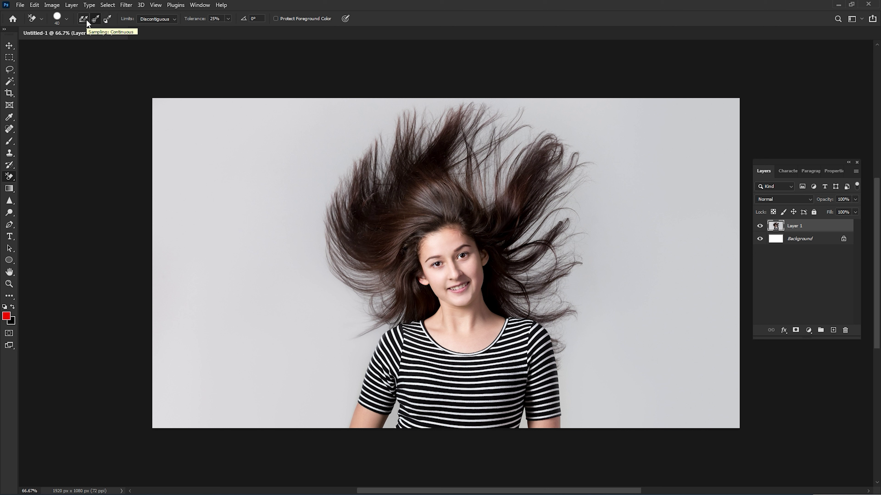
click(108, 19)
click(174, 19)
key(bracketright)
key(bracketright)
key(bracketright)
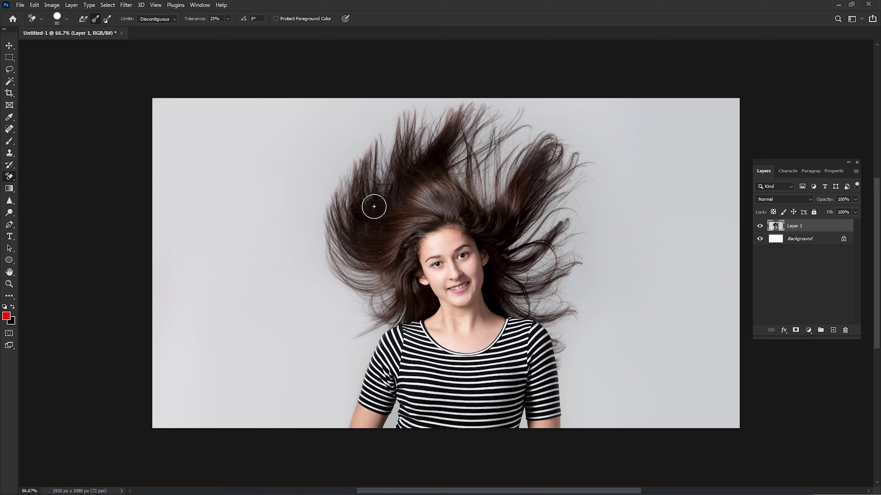
key(bracketright)
key(bracketleft)
Erase the grey backdrop along the top and left edges of the flying hair
click(354, 152)
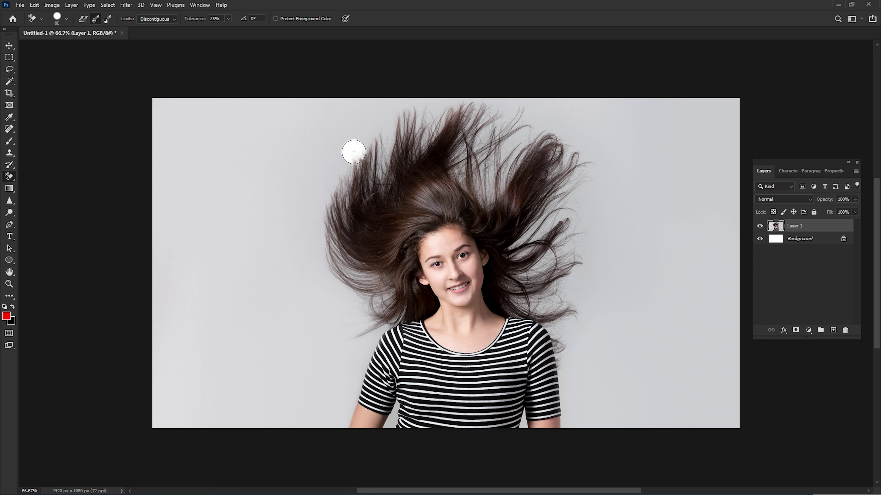
mouse_move(353, 152)
mouse_down()
mouse_move(549, 152)
mouse_move(340, 132)
mouse_move(555, 128)
mouse_move(361, 112)
mouse_move(532, 108)
mouse_move(350, 100)
mouse_up()
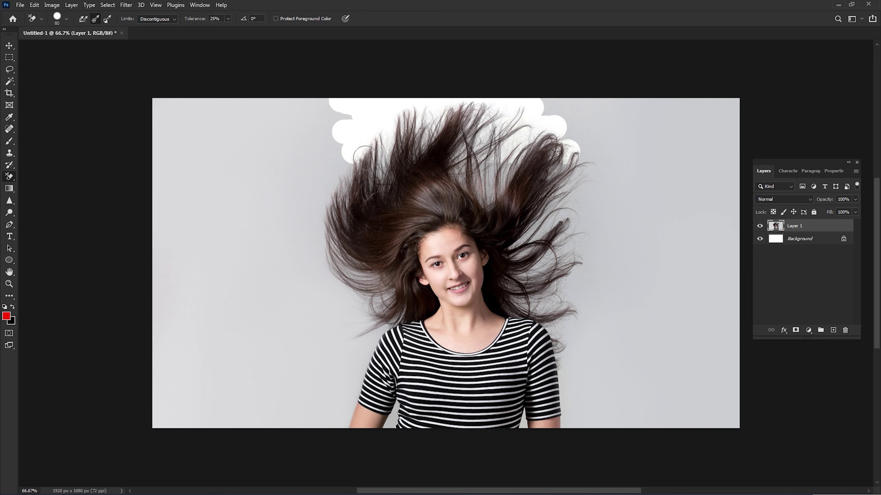
mouse_move(364, 158)
mouse_down()
mouse_move(407, 174)
mouse_move(404, 186)
mouse_move(321, 189)
mouse_move(440, 189)
mouse_up()
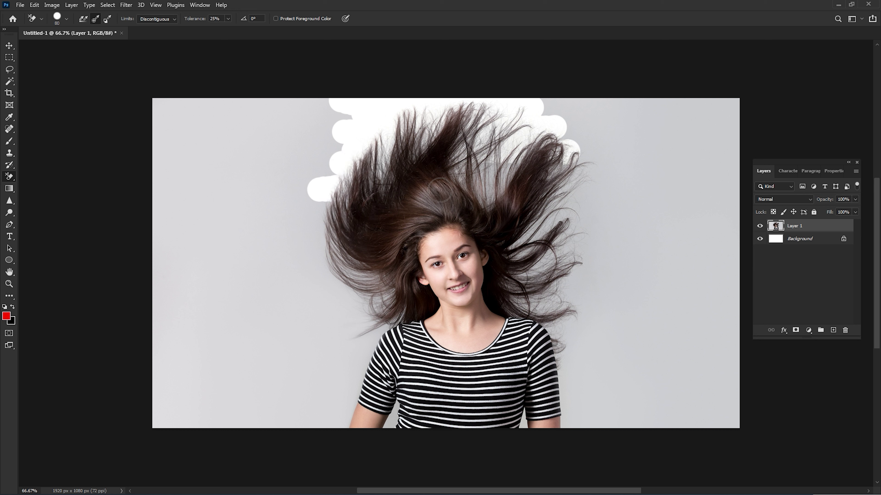
drag(350, 206, 317, 208)
mouse_move(317, 208)
mouse_down()
mouse_move(353, 210)
mouse_move(316, 225)
mouse_move(314, 240)
mouse_move(382, 244)
mouse_move(309, 258)
mouse_move(385, 267)
mouse_move(382, 277)
mouse_move(332, 296)
mouse_move(423, 309)
mouse_move(350, 323)
mouse_move(412, 308)
mouse_up()
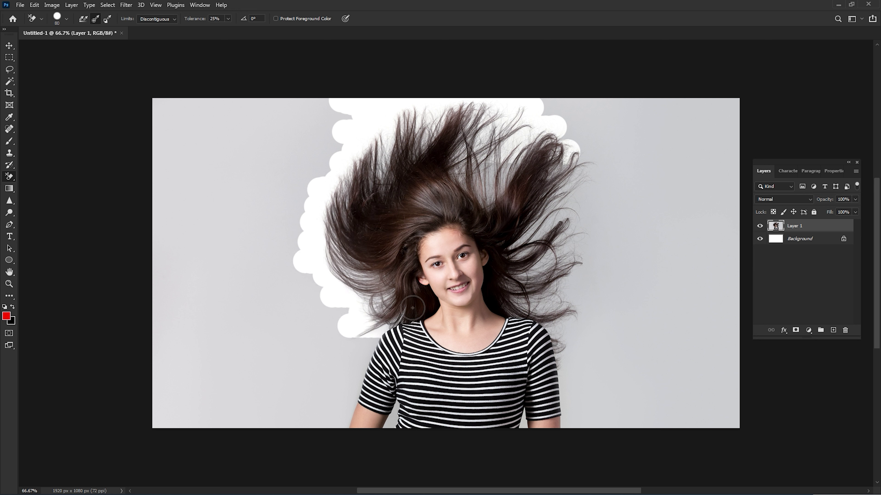
Clear the remaining grey backdrop by the shoulder, left of the hair and beside the forearm
mouse_move(586, 315)
mouse_down()
mouse_move(576, 342)
mouse_move(549, 348)
mouse_move(538, 318)
mouse_move(593, 305)
mouse_move(526, 297)
mouse_move(589, 289)
mouse_move(589, 277)
mouse_move(507, 268)
mouse_move(608, 264)
mouse_move(496, 250)
mouse_move(585, 241)
mouse_move(517, 221)
mouse_move(586, 216)
mouse_move(497, 206)
mouse_move(611, 199)
mouse_move(477, 190)
mouse_move(502, 206)
mouse_move(483, 169)
mouse_move(572, 176)
mouse_move(531, 183)
mouse_move(645, 189)
mouse_move(621, 169)
mouse_move(546, 157)
mouse_move(551, 127)
mouse_move(625, 132)
mouse_move(576, 98)
mouse_move(564, 145)
mouse_move(480, 118)
mouse_up()
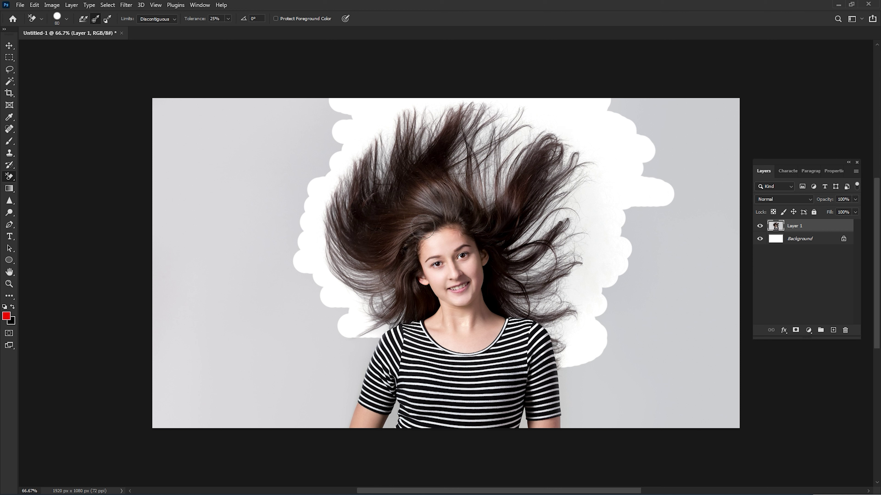
mouse_move(272, 296)
mouse_down()
mouse_move(318, 292)
mouse_move(289, 259)
mouse_move(295, 223)
mouse_move(330, 187)
mouse_move(309, 156)
mouse_move(353, 138)
mouse_move(348, 102)
mouse_move(138, 97)
mouse_up()
mouse_move(195, 117)
mouse_down()
mouse_move(334, 122)
mouse_move(255, 133)
mouse_move(188, 122)
mouse_move(163, 154)
mouse_move(193, 196)
mouse_move(192, 179)
mouse_move(218, 168)
mouse_move(242, 175)
mouse_move(287, 146)
mouse_move(238, 218)
mouse_move(253, 258)
mouse_move(234, 281)
mouse_move(155, 257)
mouse_move(238, 300)
mouse_move(139, 315)
mouse_move(153, 417)
mouse_move(193, 394)
mouse_move(255, 299)
mouse_move(295, 299)
mouse_move(329, 305)
mouse_move(269, 417)
mouse_move(205, 419)
mouse_move(285, 417)
mouse_move(276, 431)
mouse_move(307, 344)
mouse_move(327, 324)
mouse_move(351, 330)
mouse_move(348, 347)
mouse_move(366, 343)
mouse_move(347, 404)
mouse_move(322, 425)
mouse_move(334, 374)
mouse_move(310, 402)
mouse_move(345, 432)
mouse_move(385, 428)
mouse_move(398, 402)
mouse_move(402, 429)
mouse_up()
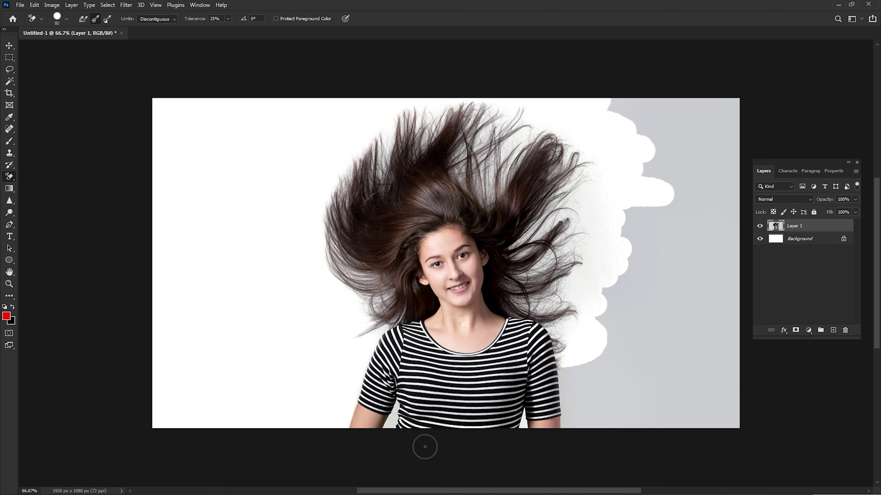
mouse_move(562, 437)
mouse_down()
mouse_move(566, 414)
mouse_move(688, 289)
mouse_move(659, 226)
mouse_move(626, 212)
mouse_move(617, 314)
mouse_move(613, 280)
mouse_move(666, 312)
mouse_move(665, 370)
mouse_move(638, 330)
mouse_move(612, 397)
mouse_up()
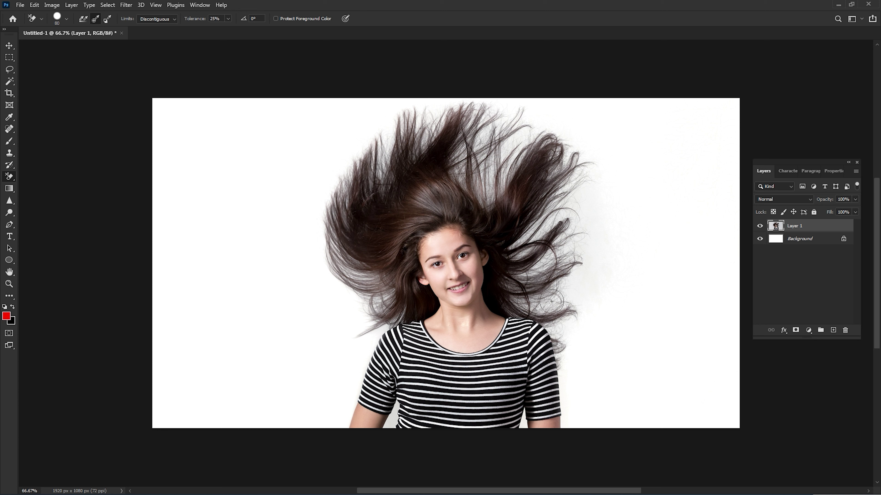
Select the Background layer and sample a tan foreground colour (998b6d) with the Eyedropper
click(800, 239)
key(i)
click(6, 316)
mouse_move(460, 177)
mouse_down()
mouse_move(352, 213)
mouse_move(340, 242)
mouse_move(387, 179)
mouse_up()
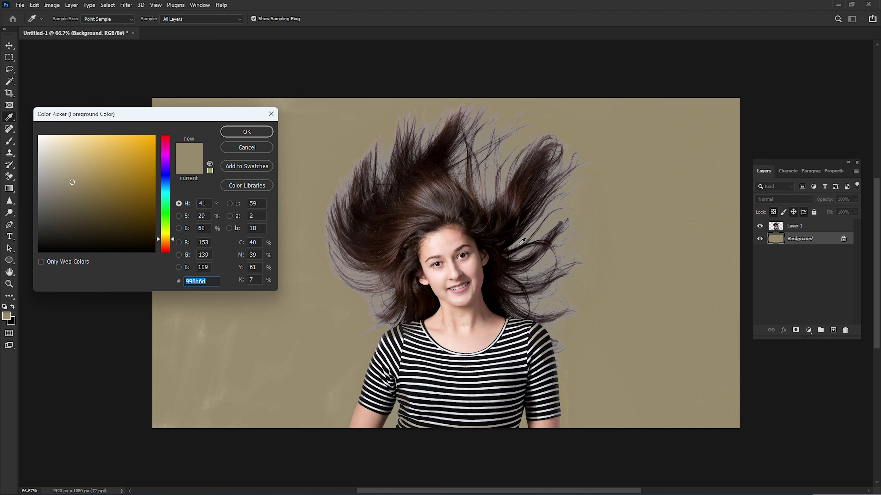
Set the foreground colour to ffae00 and fill the Background layer with it
text(ffae00)
click(242, 132)
key(e)
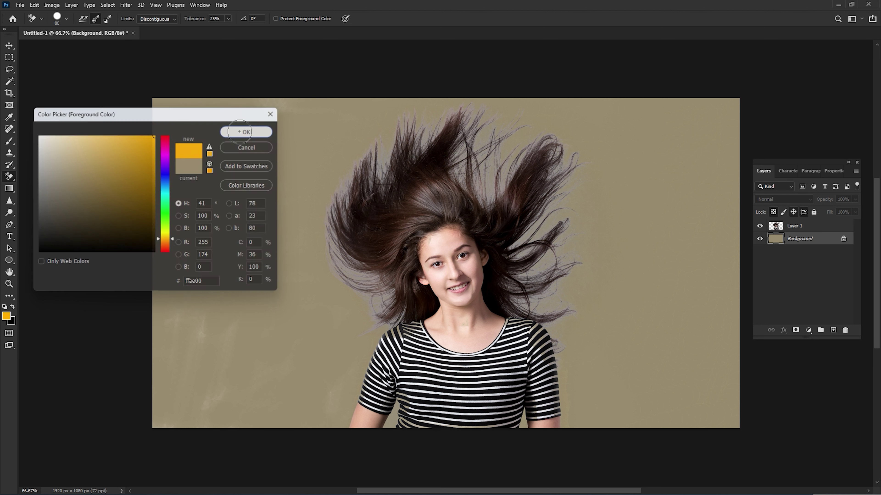
key(alt+BackSpace)
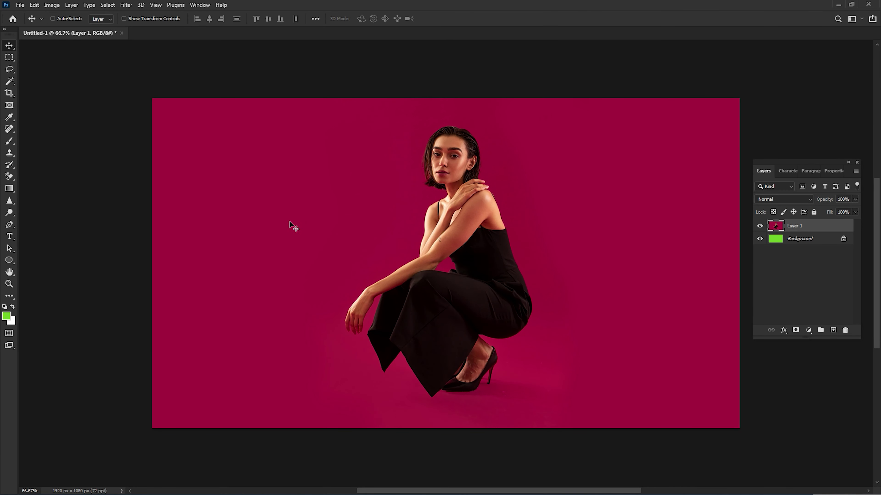
Switch to the Magic Eraser Tool for one-click colour erasing
click(9, 177)
click(283, 209)
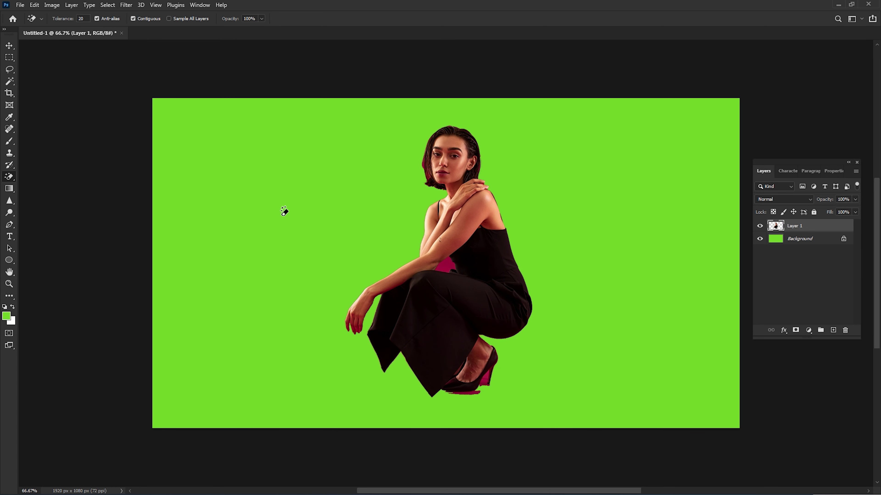